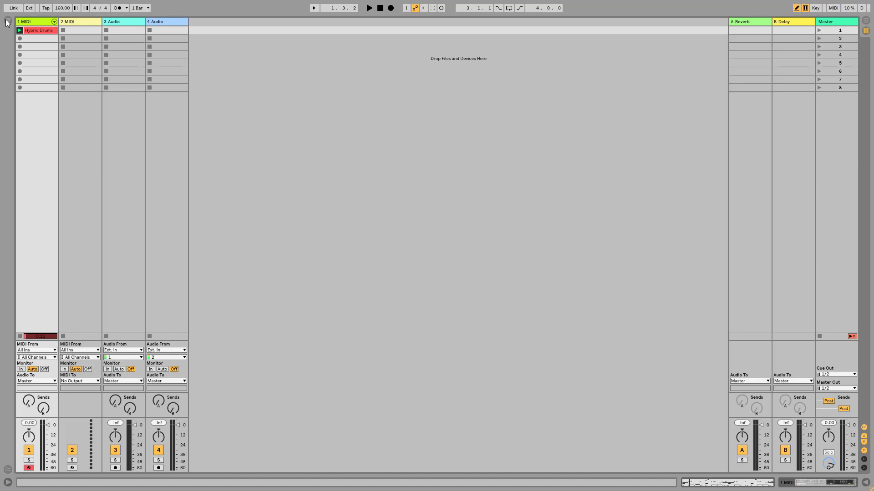
Open the Hybrid Drums track's Waveshock Drums rack and audition its Op Ride, crash and snare pads.
double_click(41, 21)
click(77, 406)
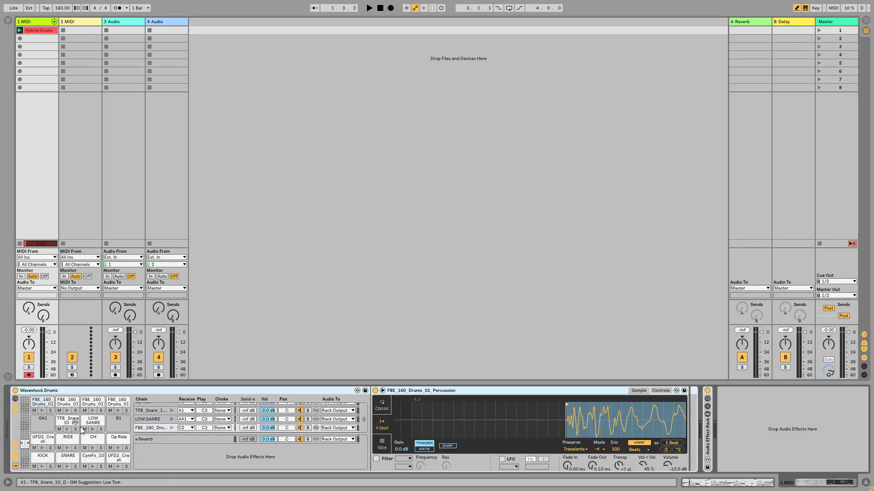
click(119, 442)
click(118, 458)
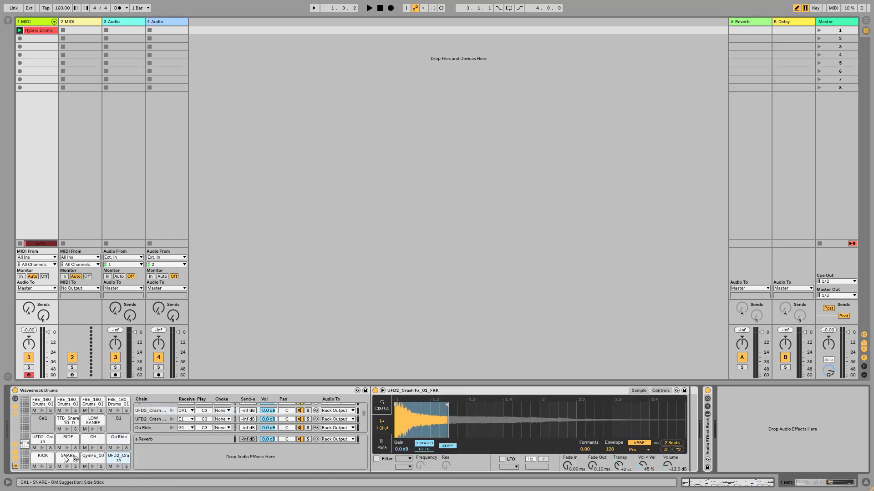
click(68, 422)
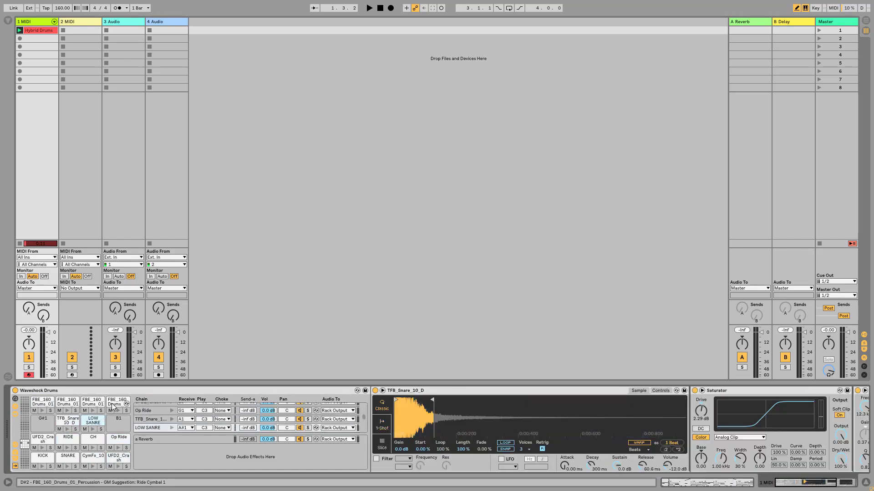
Inspect the FBE_160 Drums_01 percussion pad and its sample device, then play scene 1 and stop.
click(68, 402)
click(43, 403)
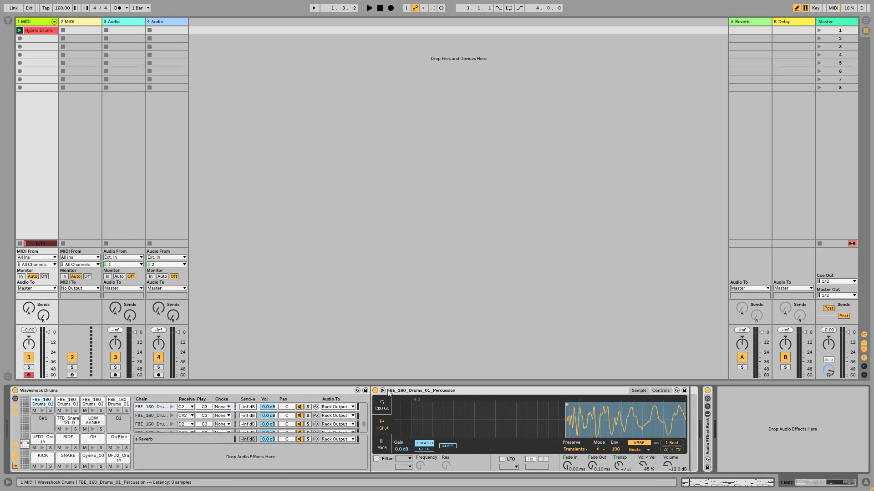
click(511, 393)
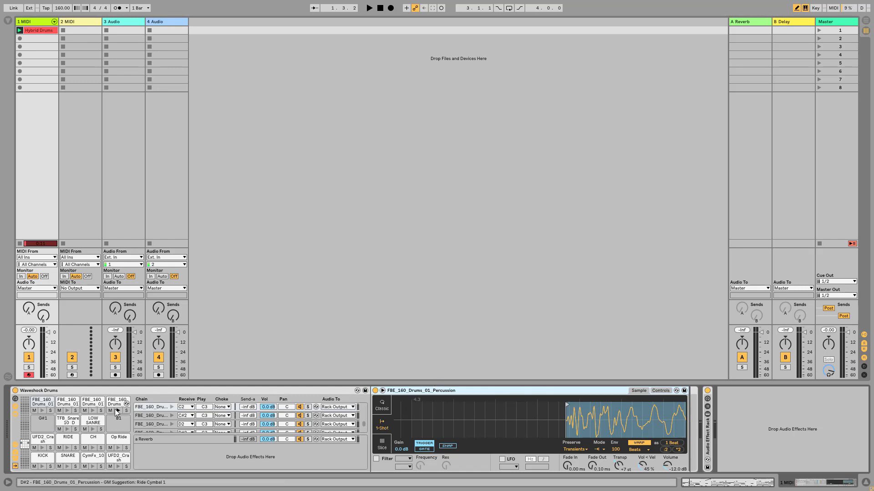
click(819, 31)
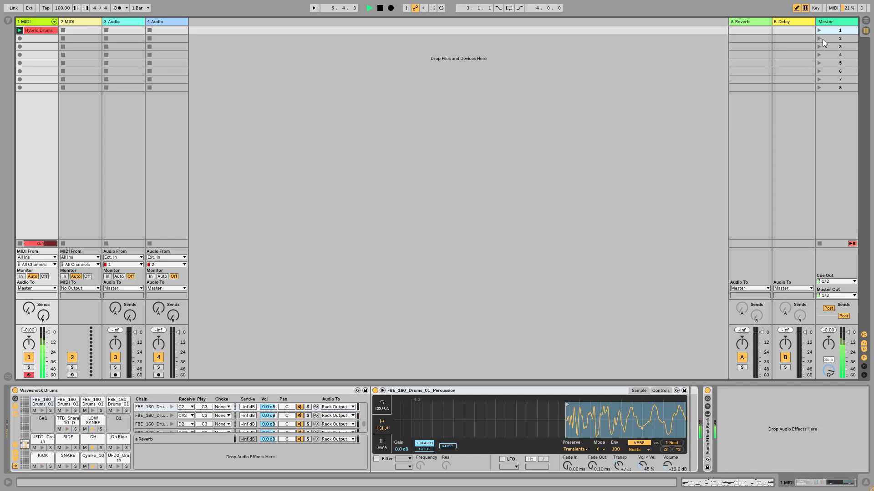
key(space)
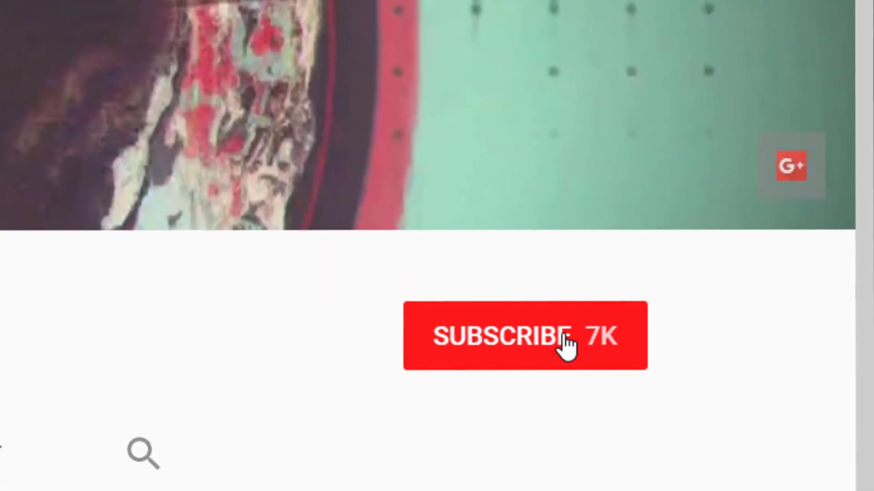
Subscribe to the Letssynthesize channel and toggle its new-video notifications.
click(872, 179)
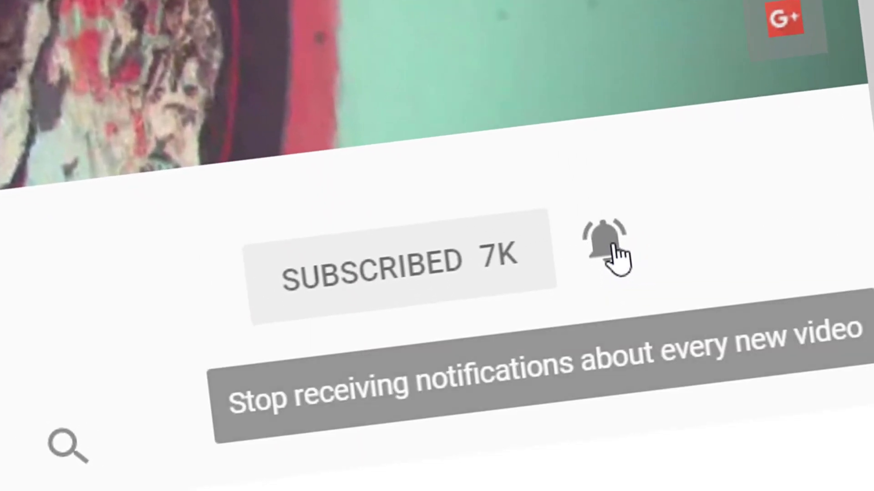
click(613, 283)
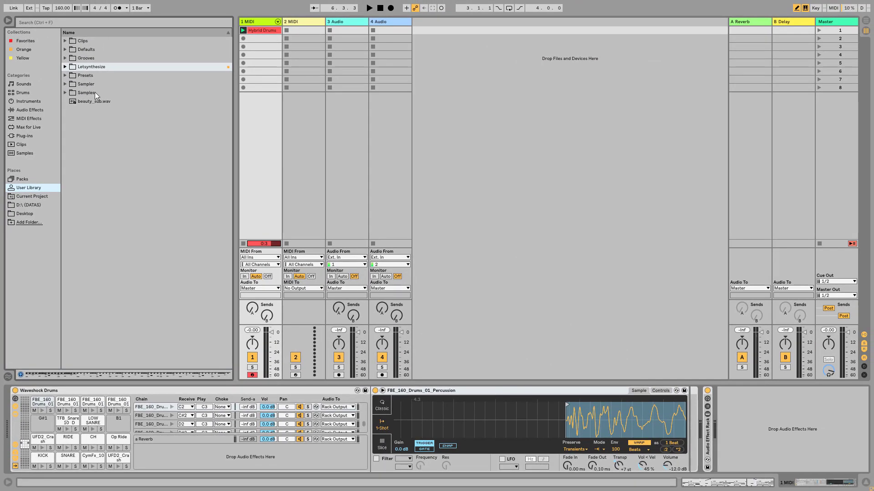
Save the Hybrid Drums clip into User Library > Letsynthesize > Drums without copying its samples.
click(85, 67)
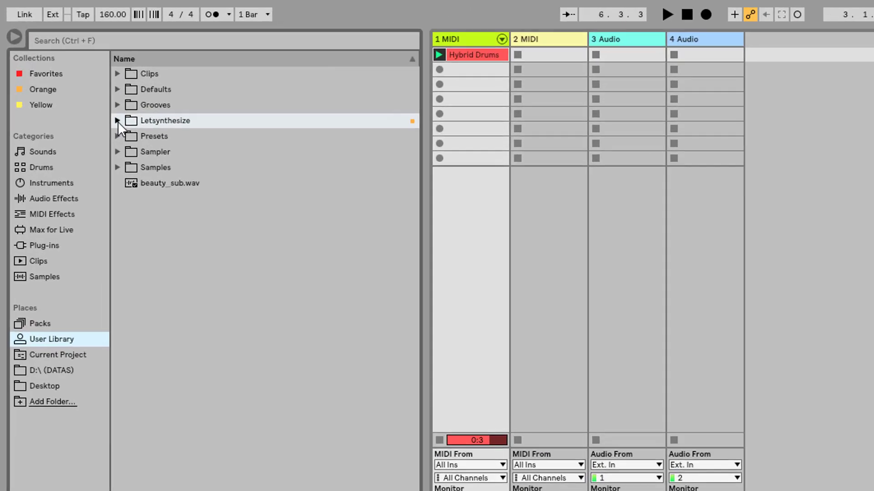
click(65, 66)
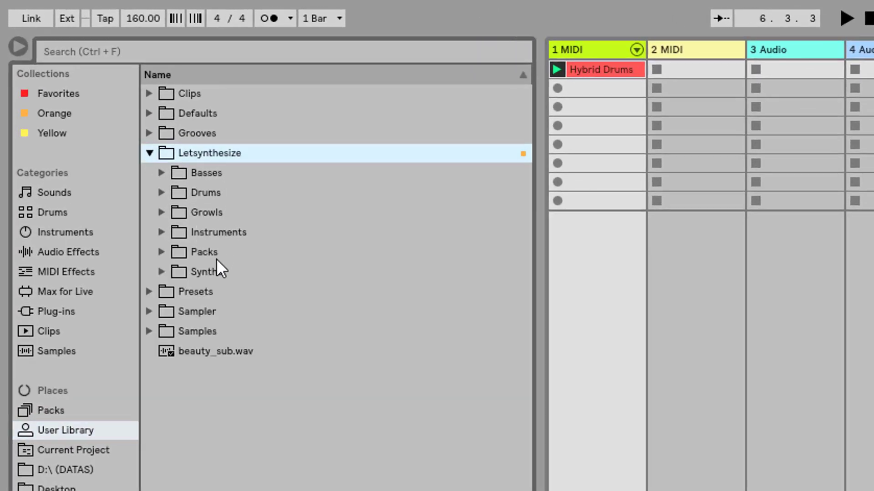
click(161, 193)
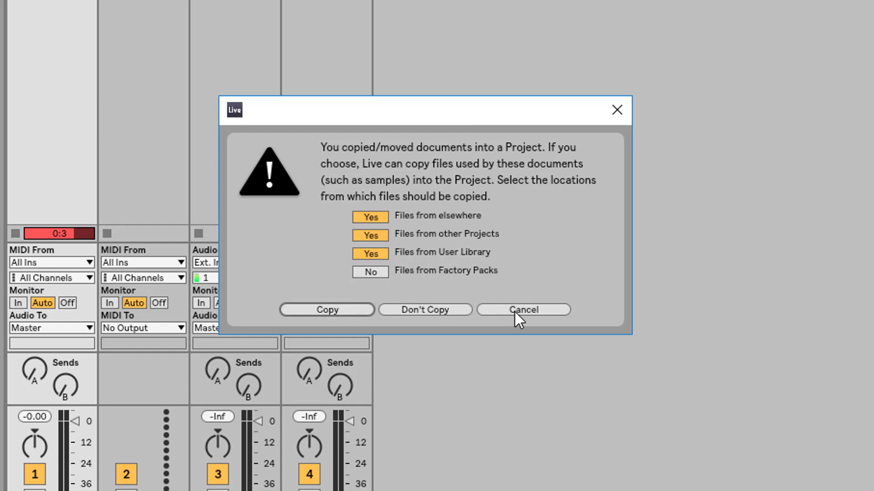
click(427, 310)
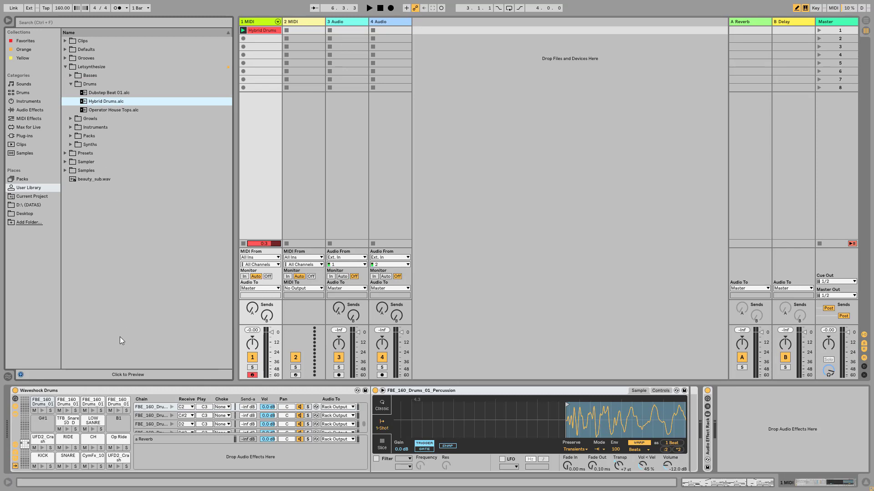
Preview the Hybrid Drums, Dubstep Beat 01 and Operator House Tops .alc clips in the Drums folder.
click(100, 104)
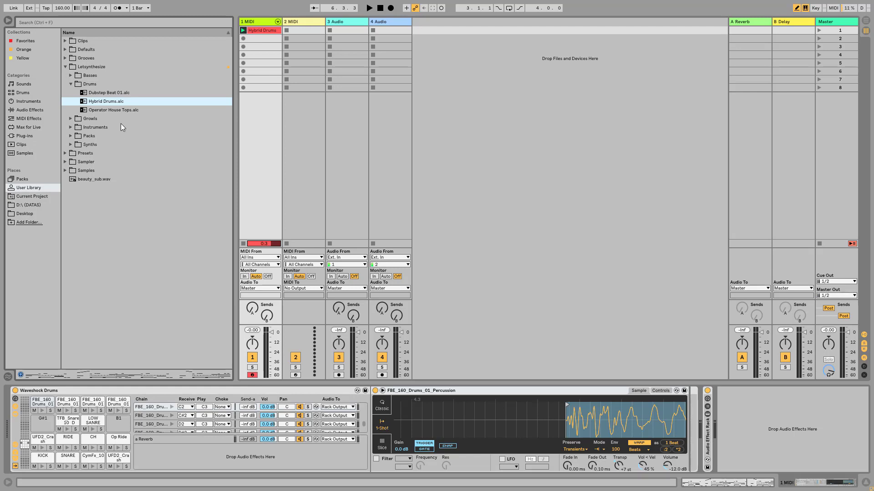
click(98, 94)
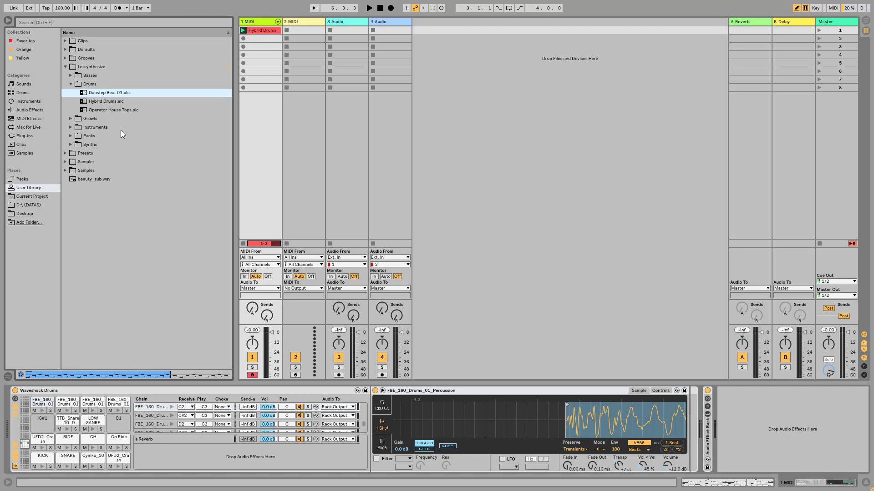
click(113, 111)
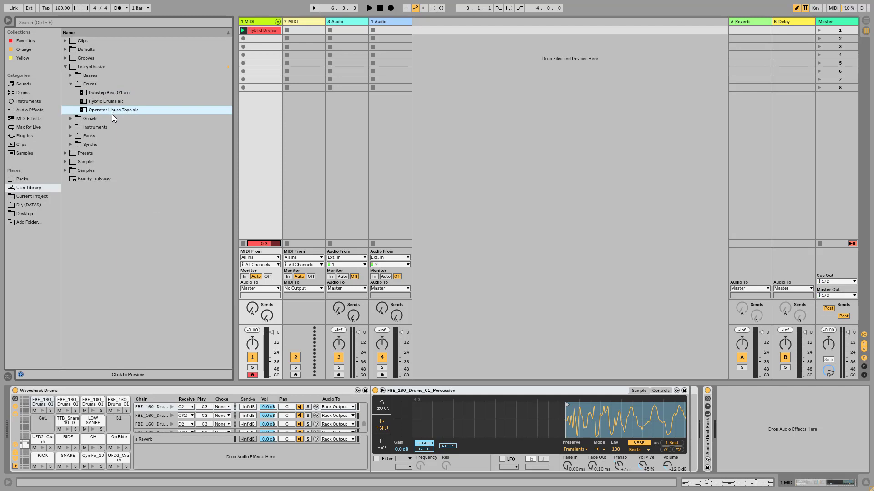
click(111, 111)
Open the Hybrid Drums clip editor, enlarge it, and target its envelope at FBE Percussion 01.
double_click(255, 29)
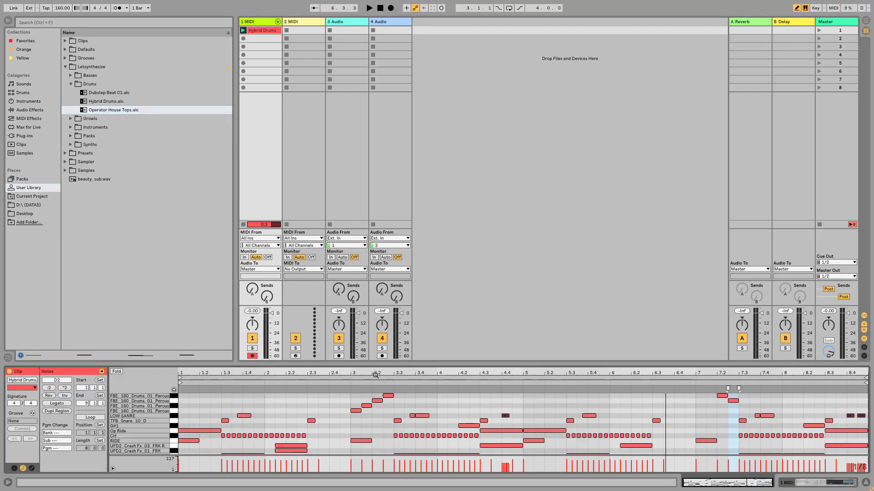
drag(380, 364, 380, 328)
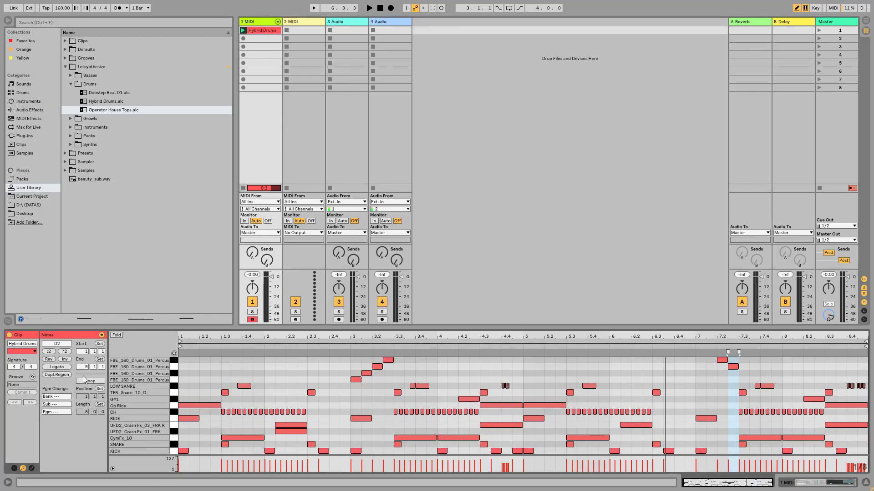
click(31, 468)
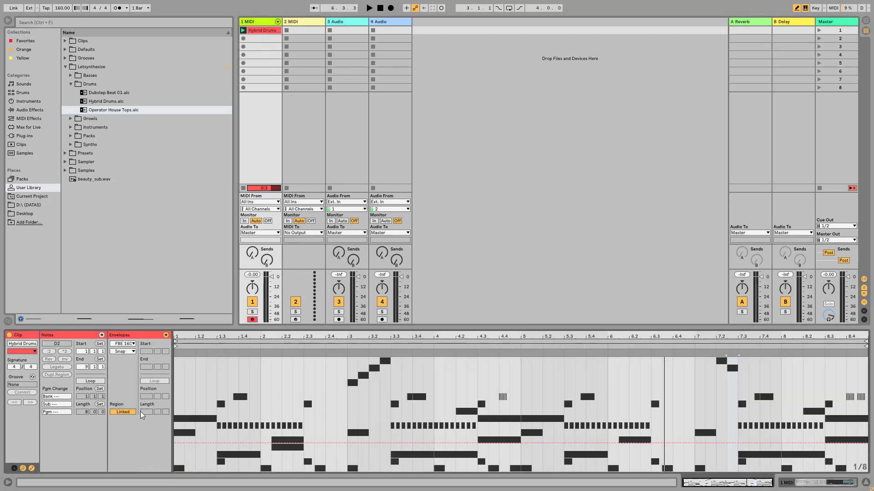
click(124, 344)
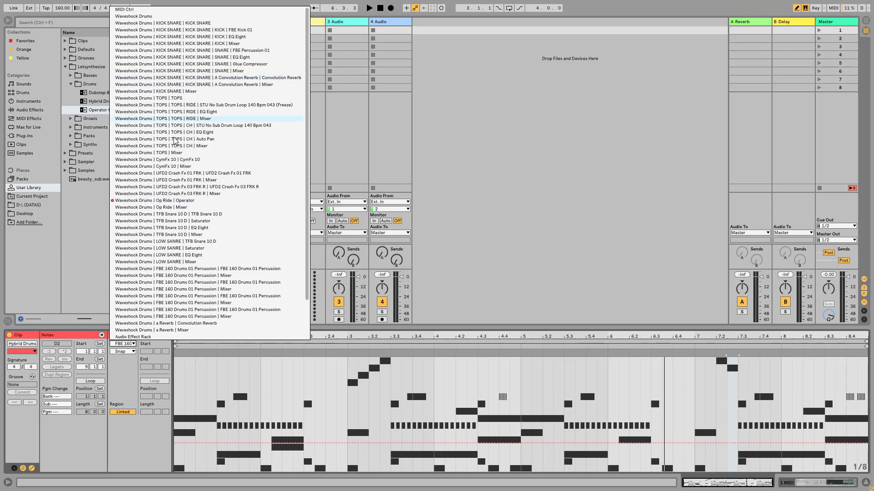
scroll(190, 133, down, 1)
scroll(191, 134, up, 2)
click(181, 50)
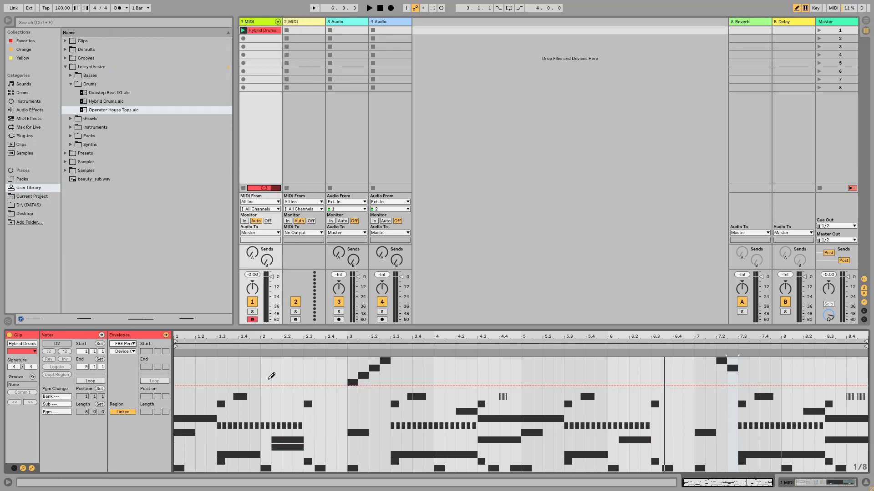
Draw envelope dips near bars 2.2, 3.3, 4, 5.2 and 6.1, then undo them all.
click(438, 440)
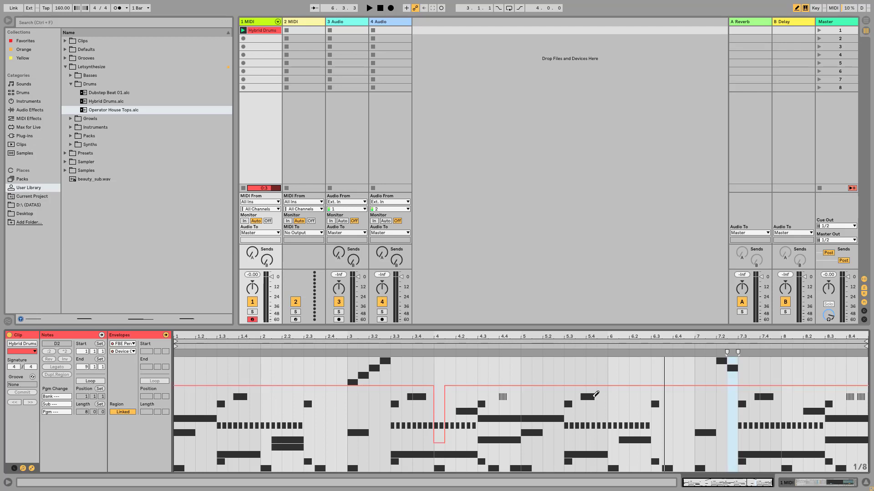
click(623, 441)
click(553, 441)
click(409, 451)
click(320, 452)
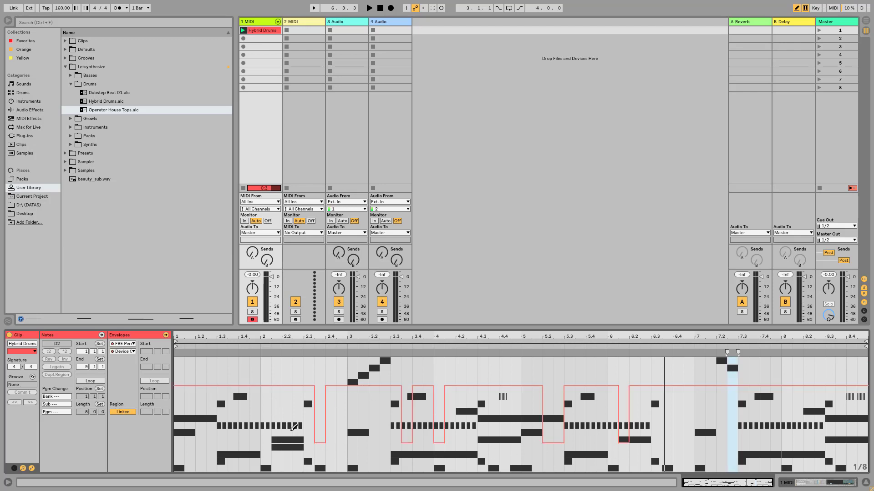
key(ctrl+z)
key(ctrl+z)
key(ctrl+z)
key(ctrl+z)
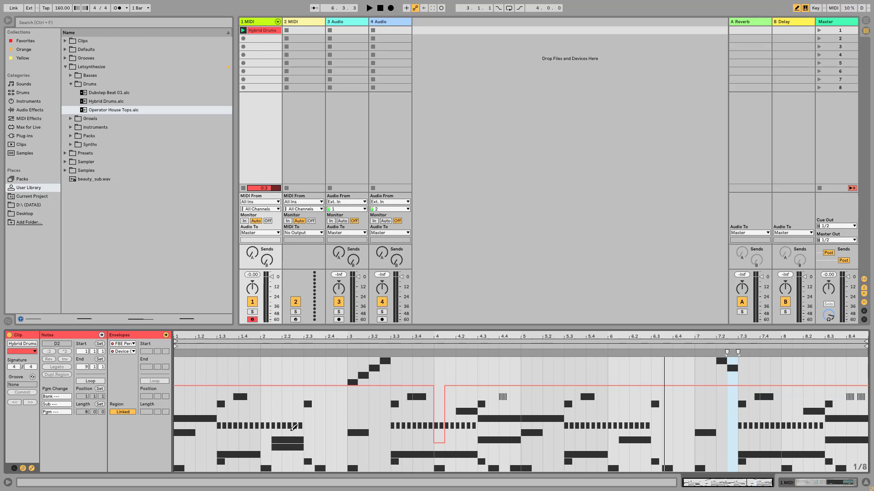
key(ctrl+z)
click(265, 32)
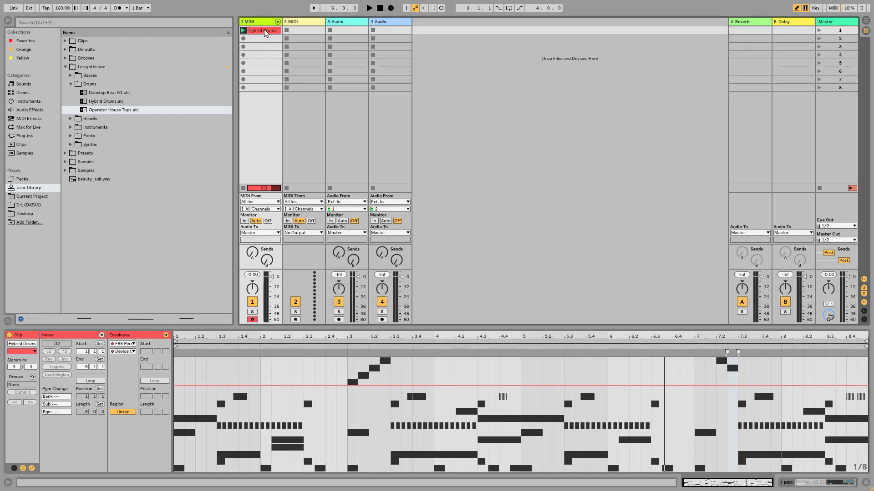
Paste the Hybrid Drums clip into the Arrangement and zoom to bars 1–27.
key(Tab)
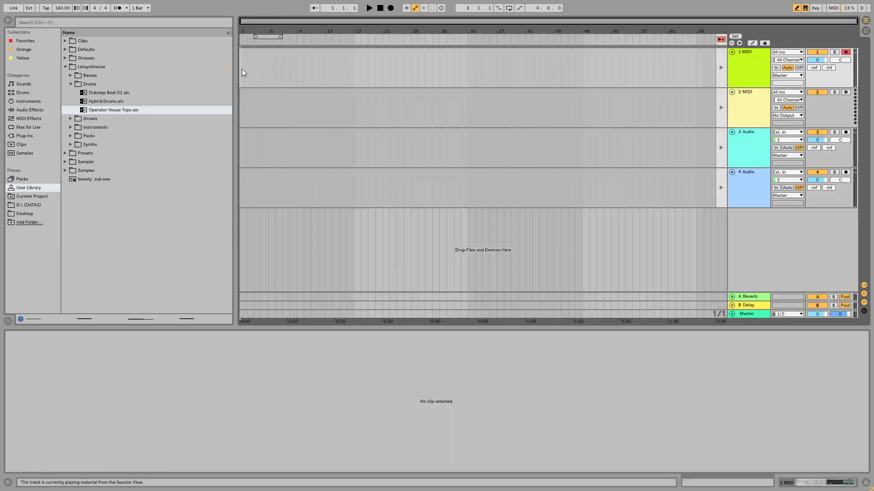
key(ctrl+v)
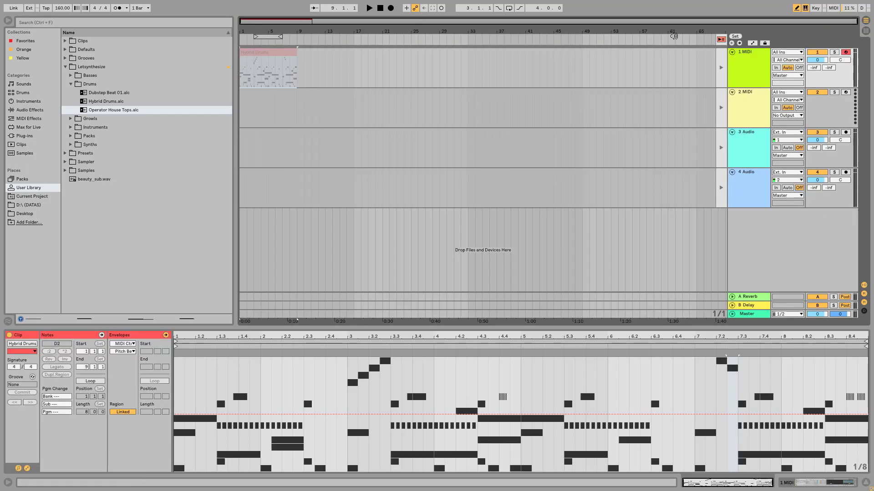
click(721, 40)
drag(254, 30, 255, 55)
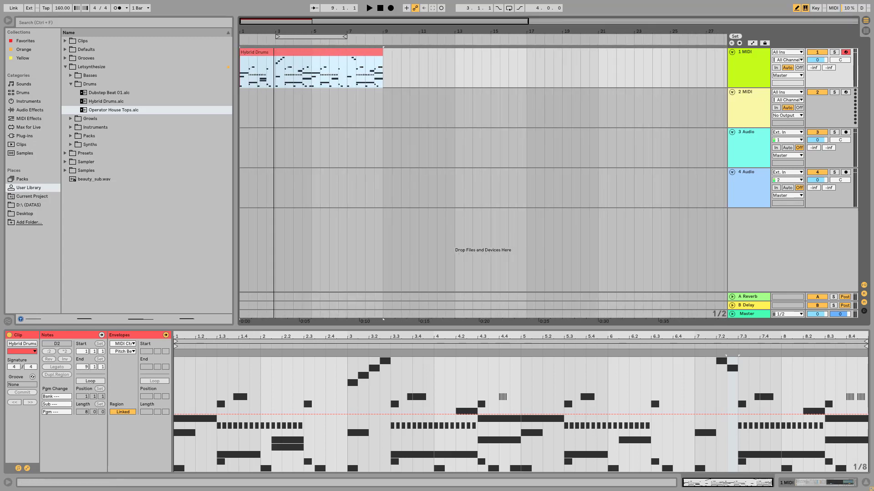
Draw steps in the drum track's Snap automation and drag the clip into the Drums folder.
click(752, 43)
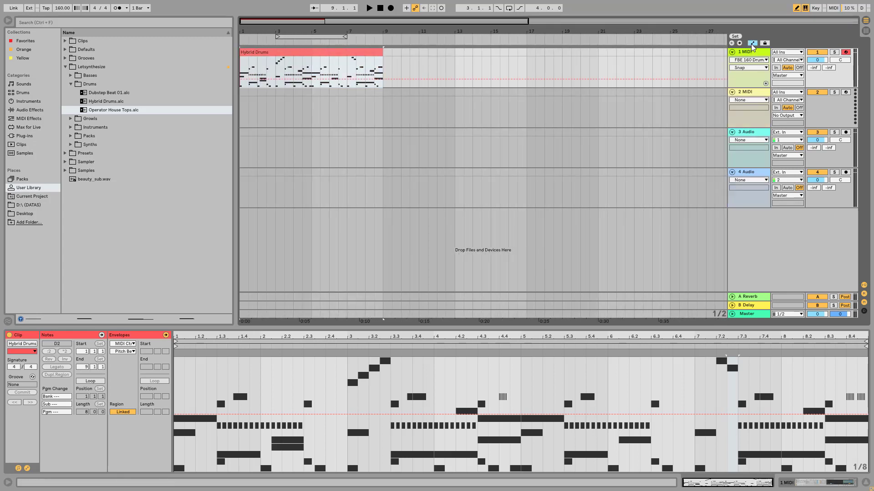
click(766, 83)
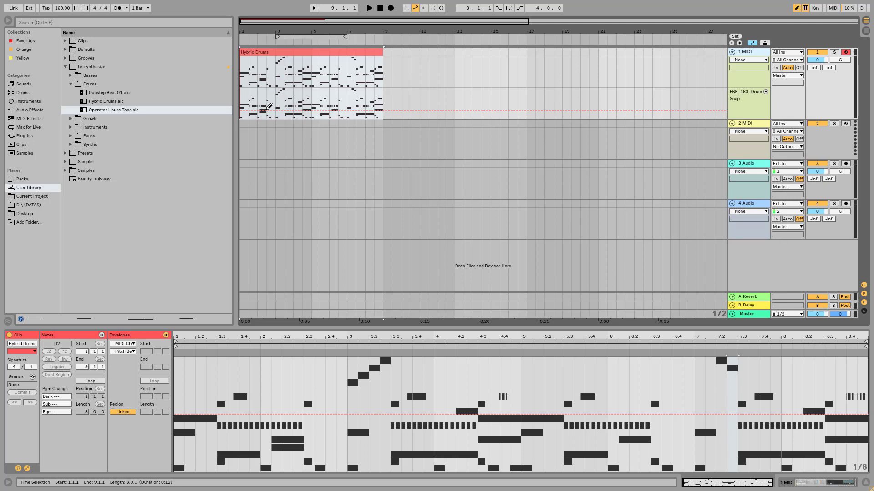
click(325, 97)
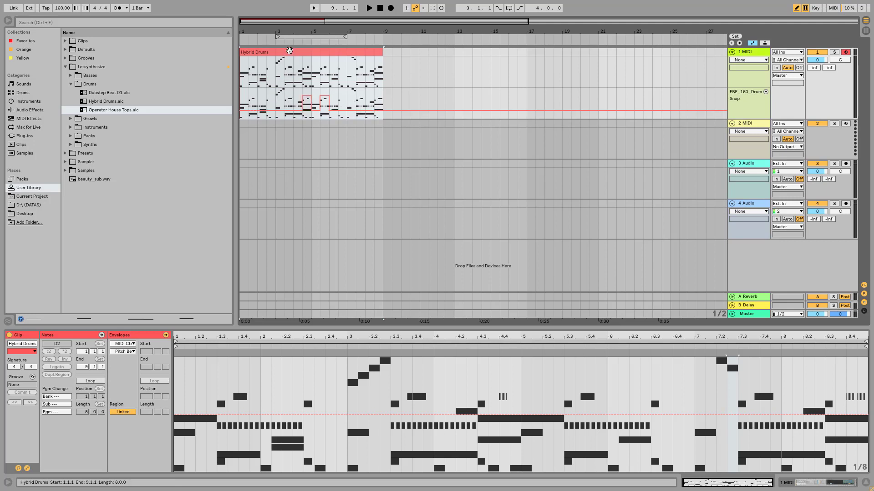
mouse_move(290, 52)
mouse_down()
mouse_move(137, 76)
mouse_move(117, 109)
mouse_move(277, 62)
mouse_up()
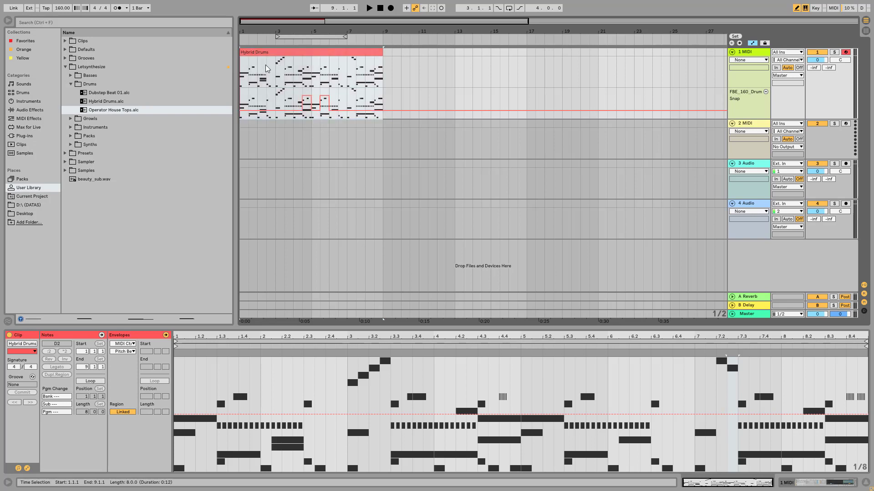
Open Basses > Neuro, preview Neuro Bass 06, and select WA Neuro Course Op 04.alc.
click(70, 75)
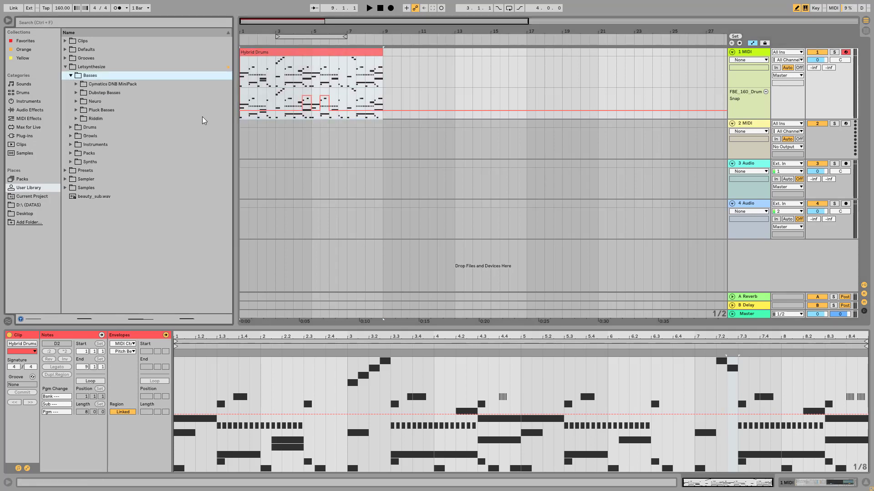
click(76, 101)
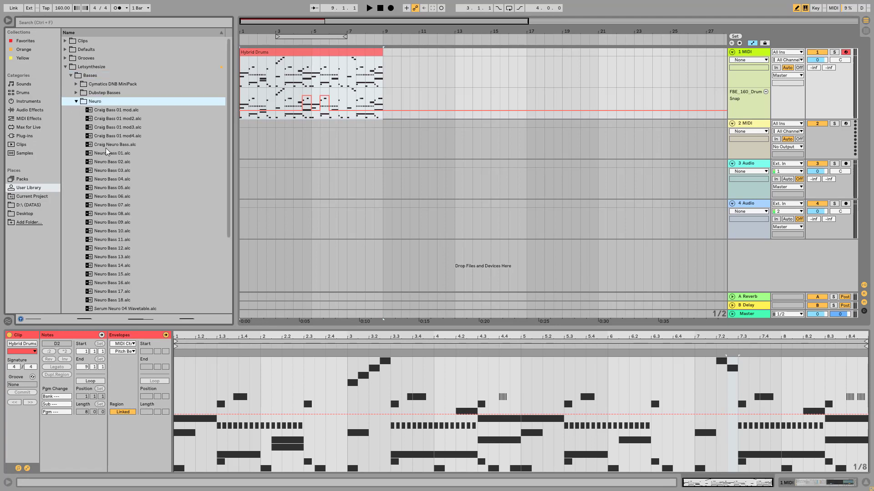
scroll(106, 151, down, 5)
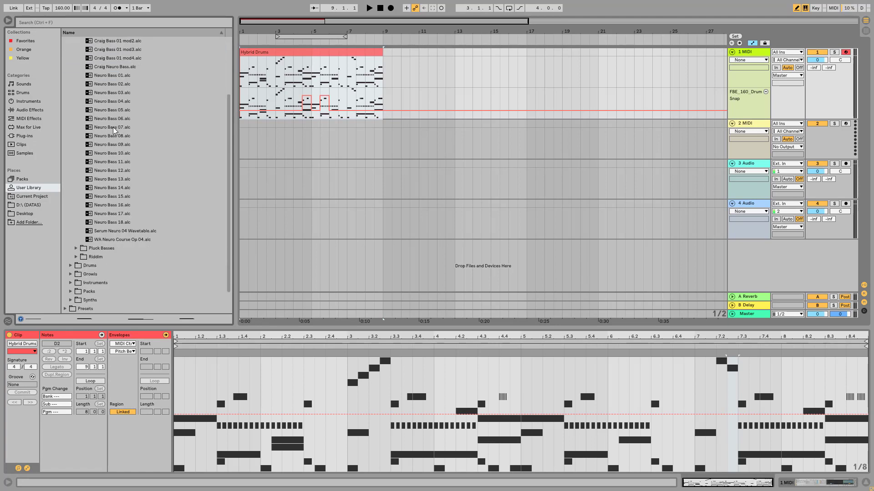
click(113, 120)
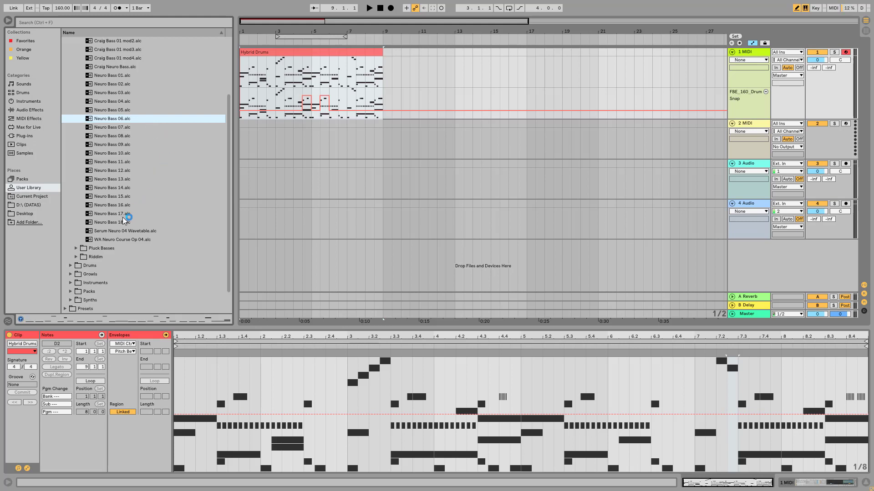
click(128, 240)
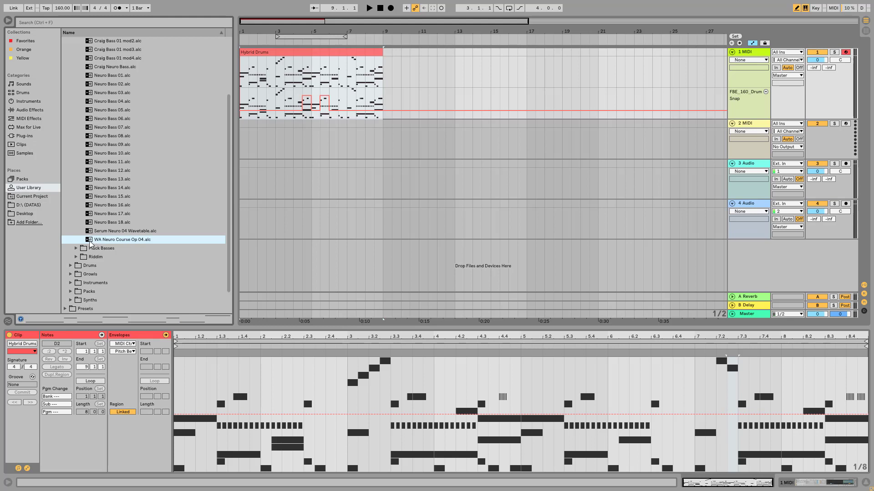
Place WA Neuro Course Op 04 on track 2 at bar 9, check Session view, and play it back.
drag(93, 240, 385, 137)
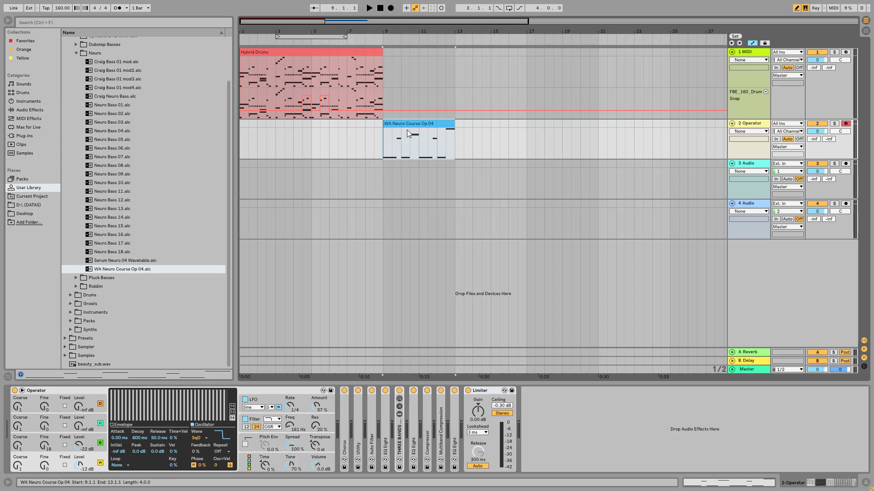
key(Tab)
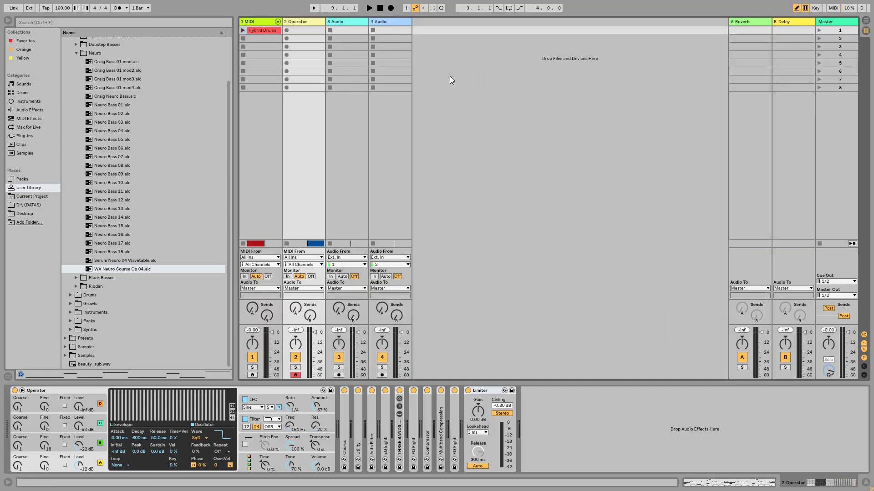
key(Tab)
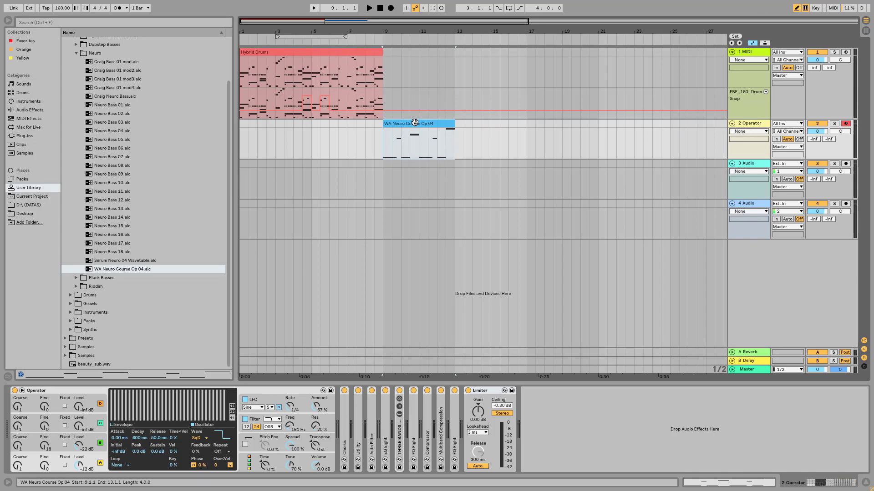
key(space)
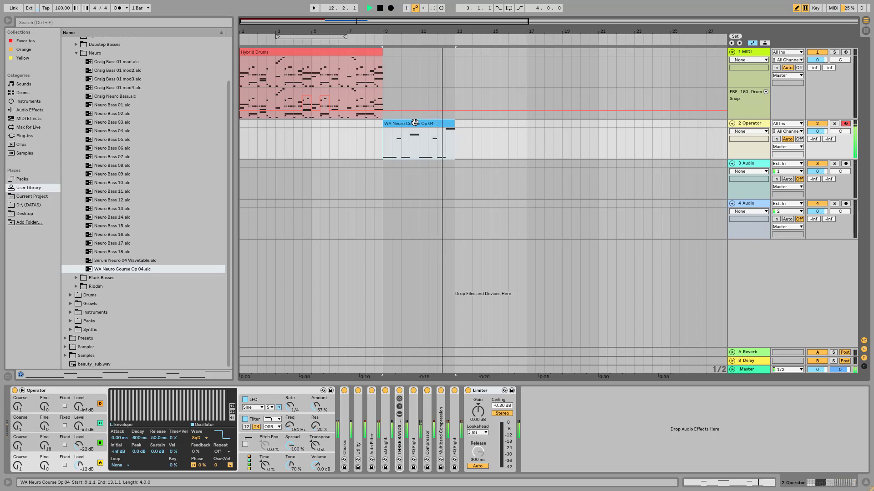
key(space)
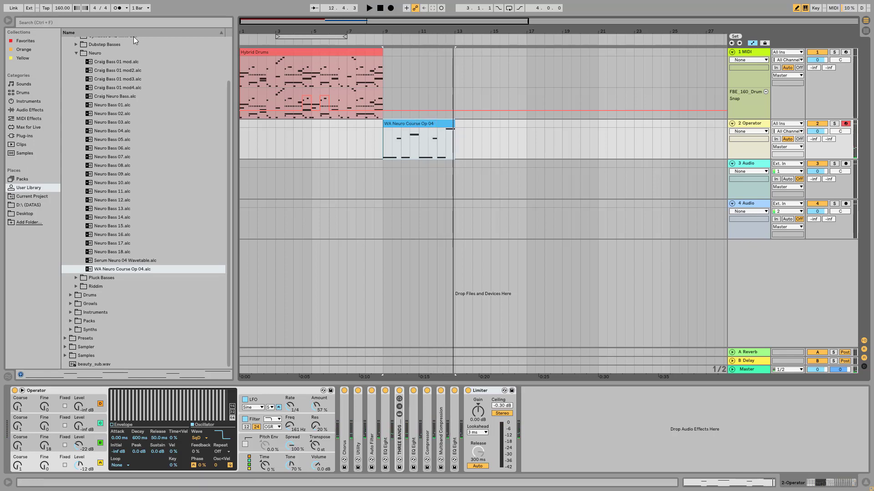
scroll(116, 176, up, 3)
scroll(130, 275, down, 3)
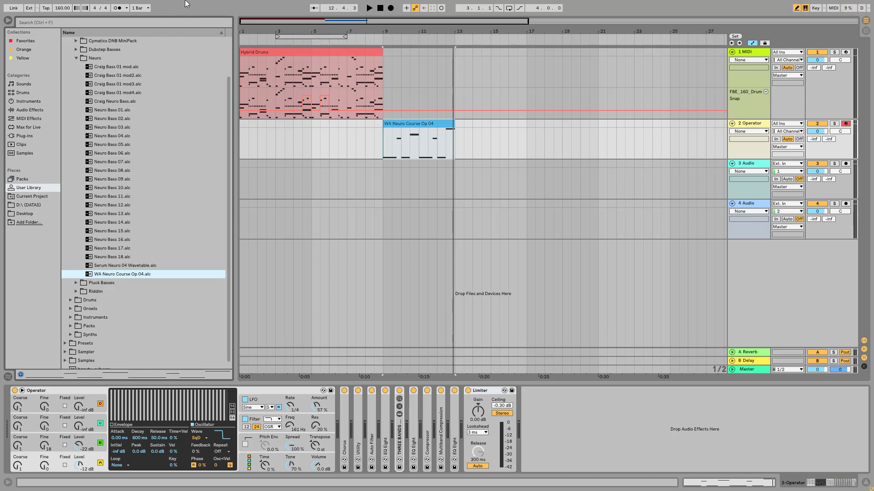
Leave full screen, start a new Live Set without saving, view the Arrangement, and collapse the Neuro folder.
key(F11)
click(7, 15)
click(20, 22)
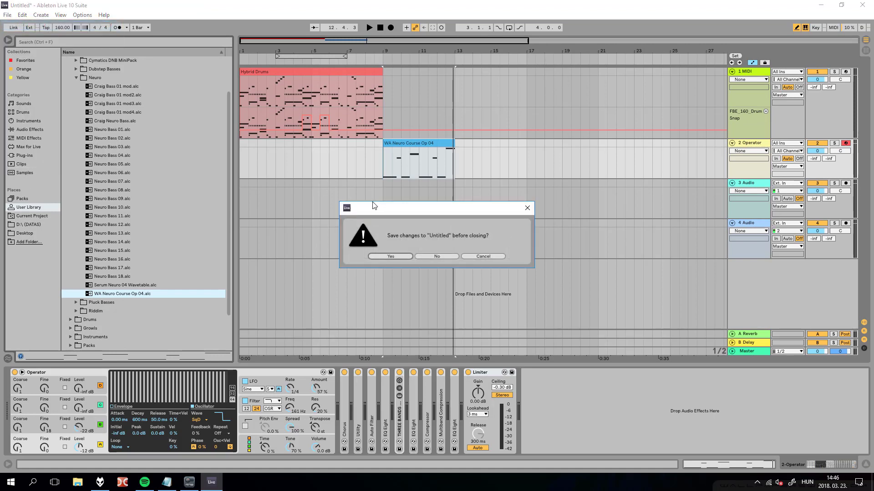
click(435, 256)
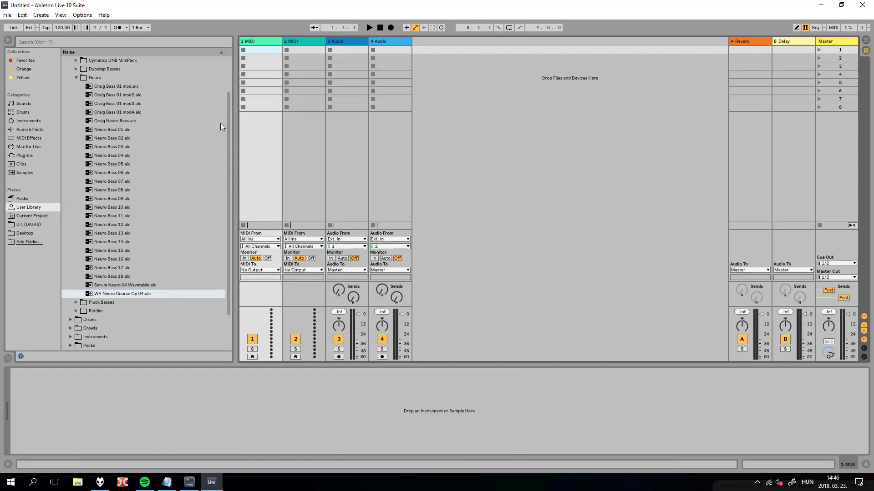
key(Tab)
scroll(136, 146, up, 2)
click(76, 121)
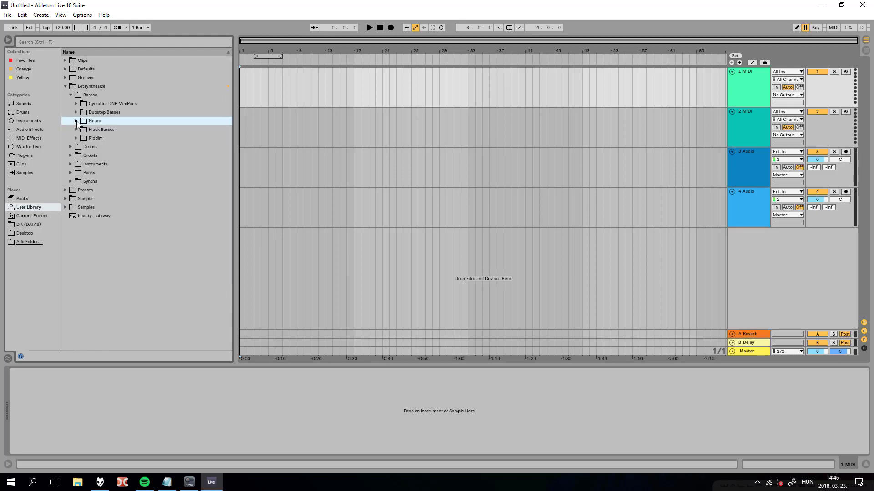
Collapse Basses, expand Drums, then open Packs > Hybrid Trap Domination > Kit 12, collapsing Future Bass Generation and Kit 09.
key(Left)
key(Left)
key(Down)
key(Right)
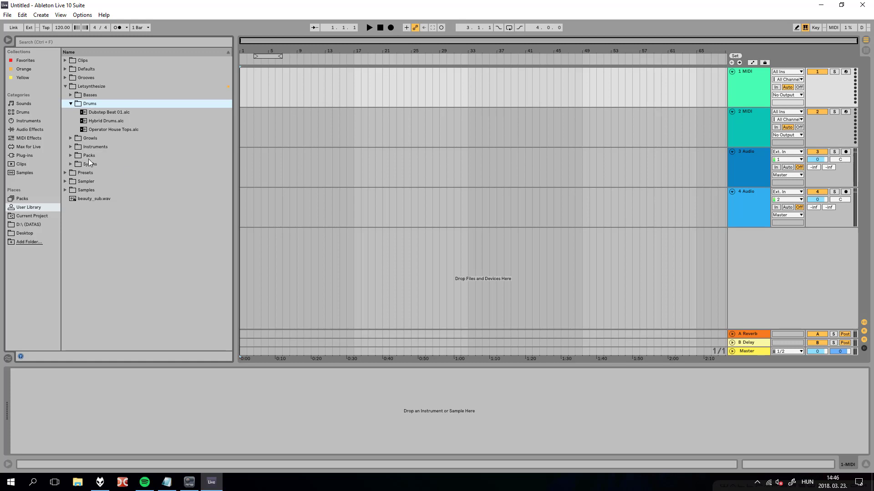
click(70, 156)
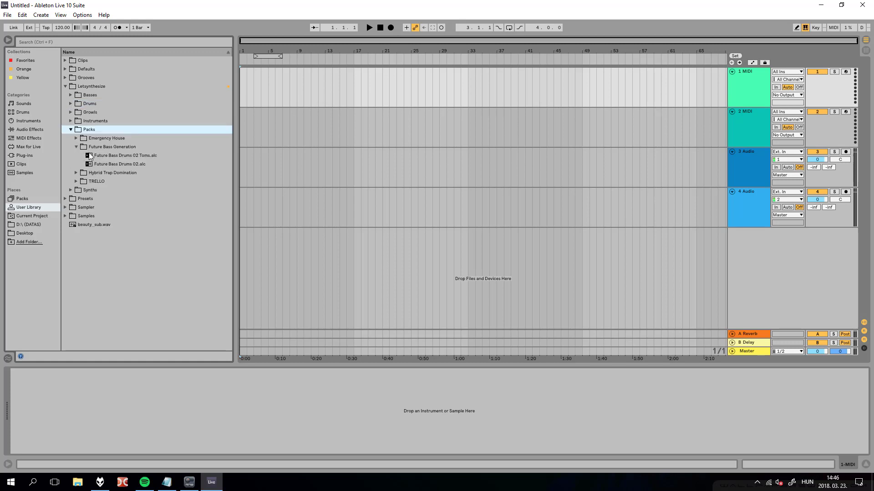
click(76, 147)
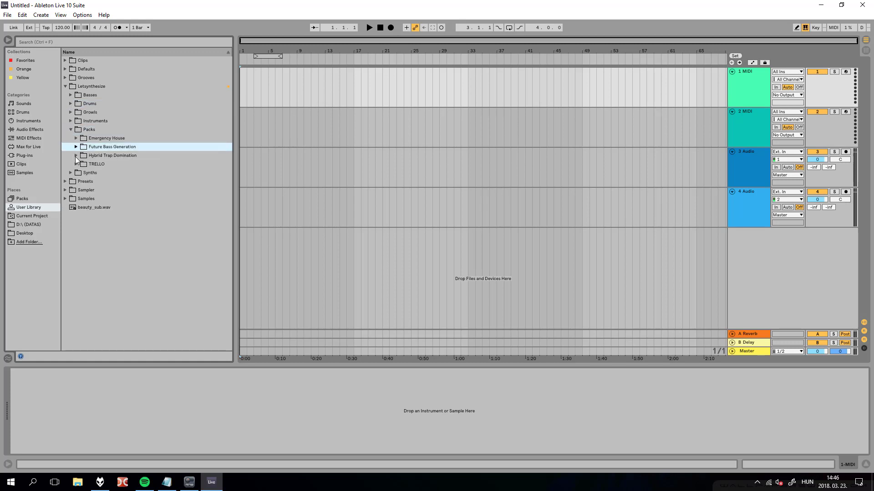
click(75, 156)
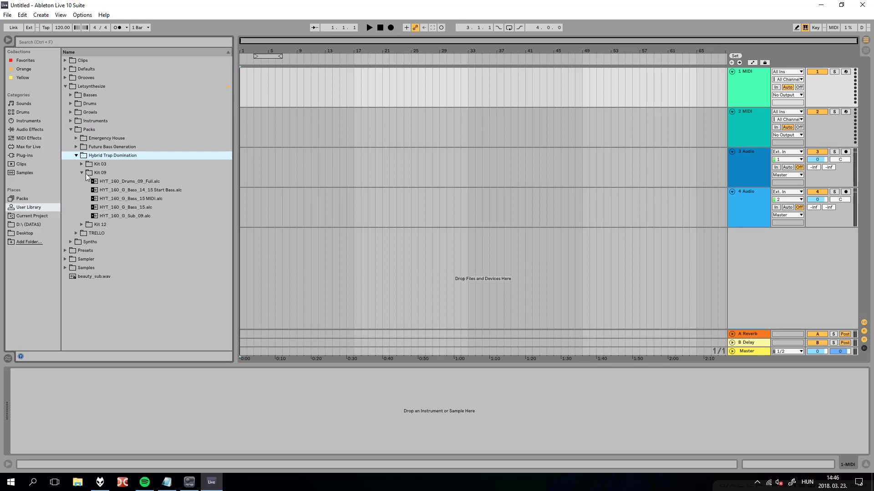
click(84, 173)
click(81, 181)
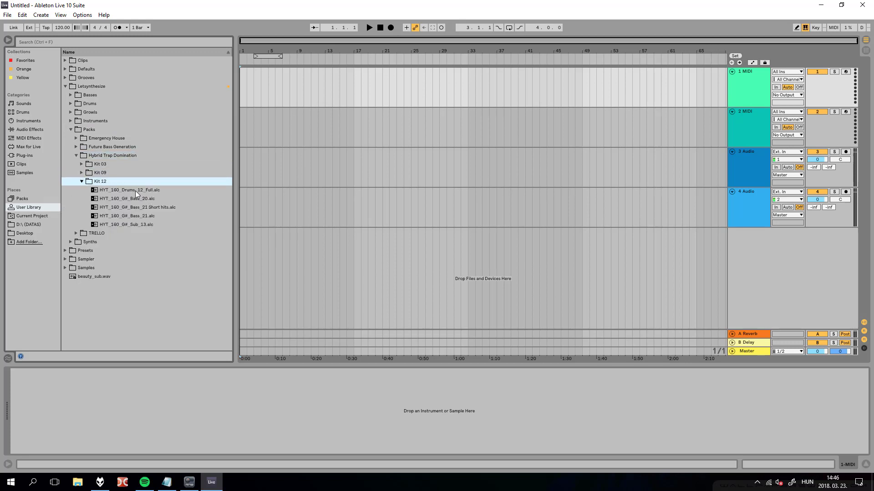
Place HYT_160_Drums_12_Full.alc on the DRUMS track and play it looping bars 1–9.
drag(135, 191, 241, 83)
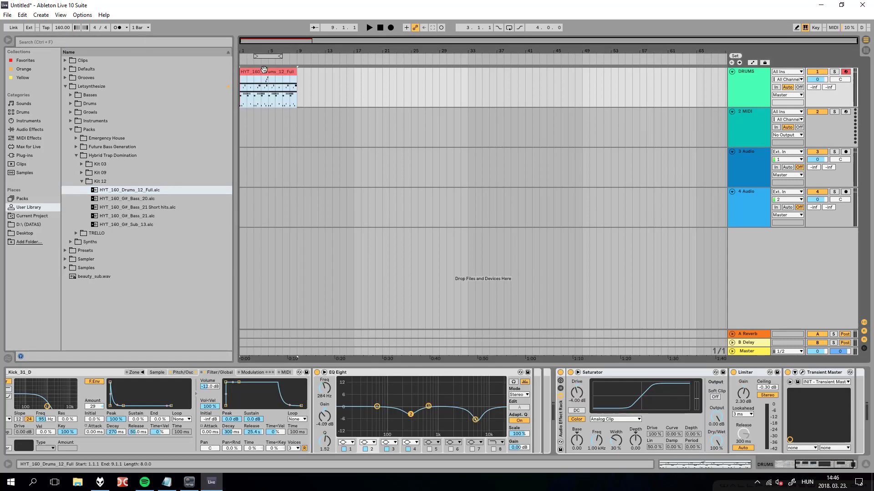
key(space)
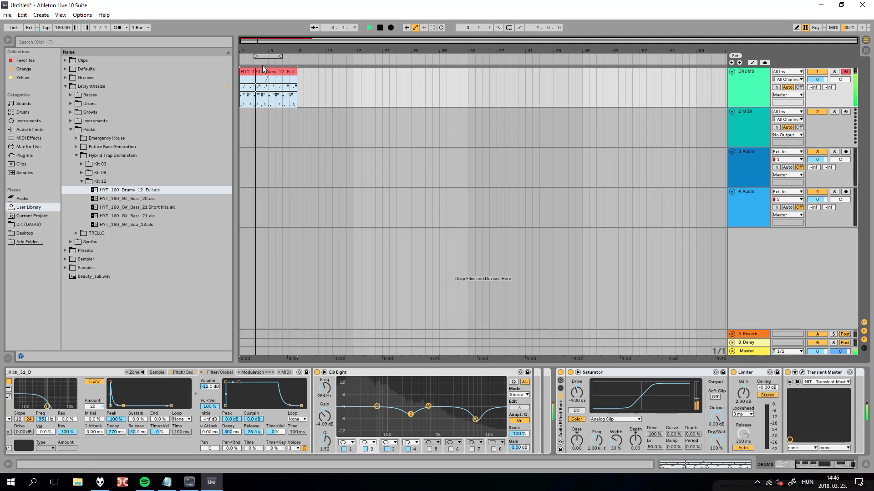
drag(265, 54, 294, 55)
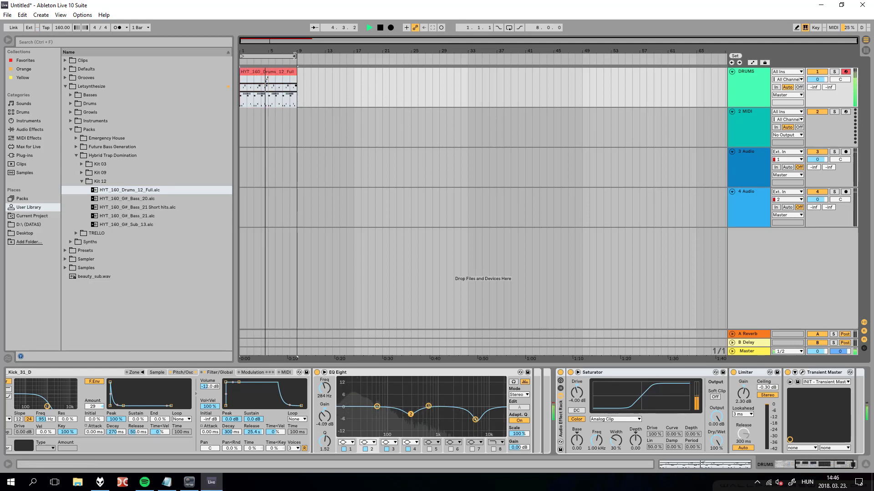
key(space)
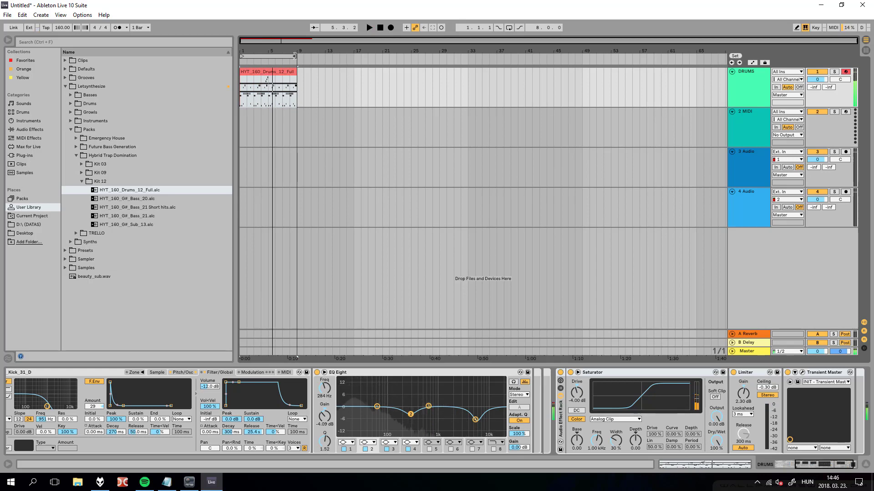
click(147, 192)
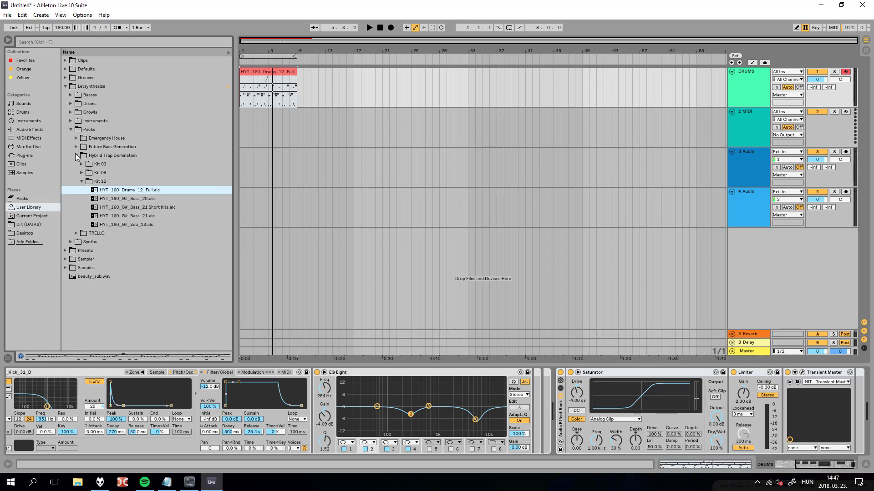
Collapse the Hybrid Trap Domination, Packs and Letsynthesize folders and switch Live to full screen.
click(76, 155)
click(70, 129)
click(65, 86)
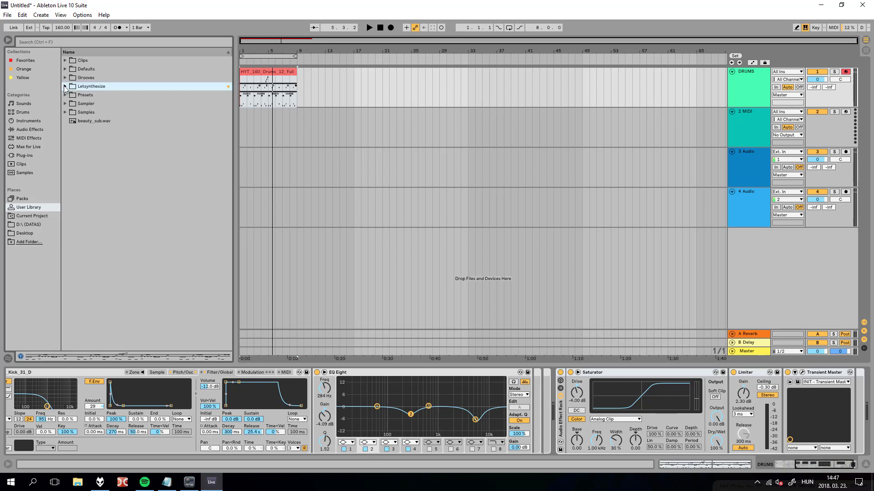
key(F11)
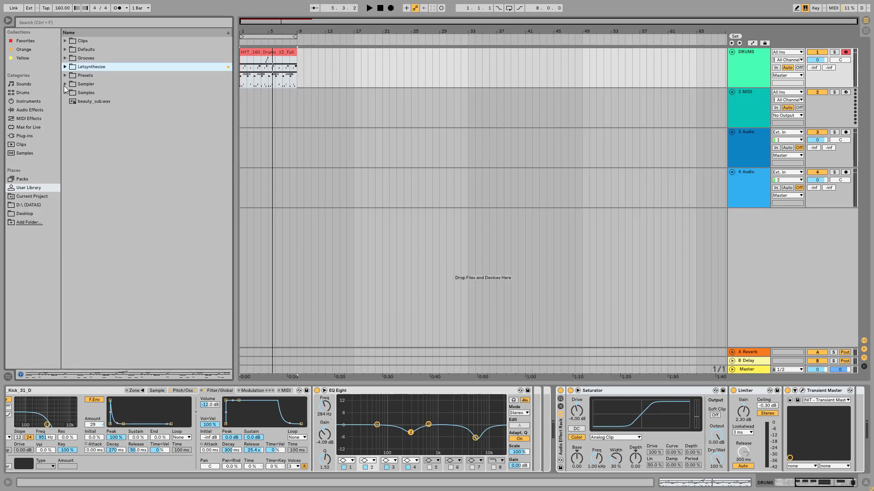